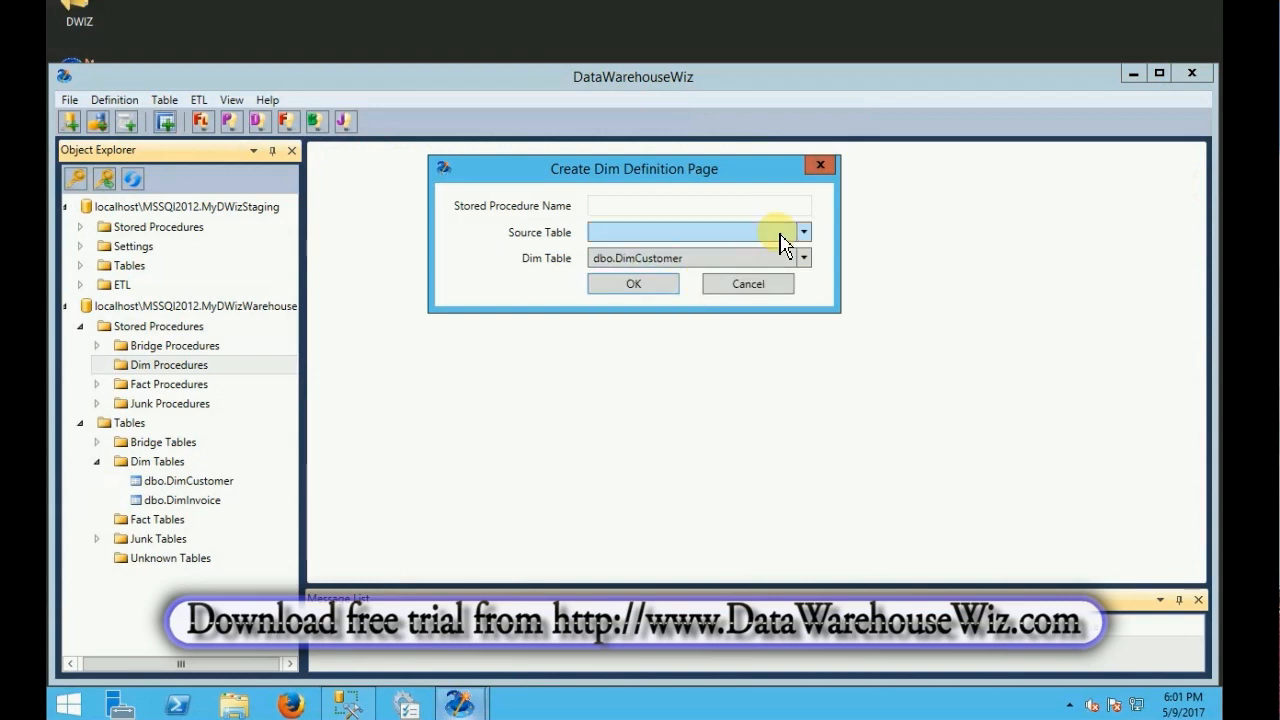
# Step: Create a dim definition page for stored procedure DimCustomer_upd with source table dbo.FlatCustomer and dim table dbo.DimCustomer
pyautogui.click(741, 206)
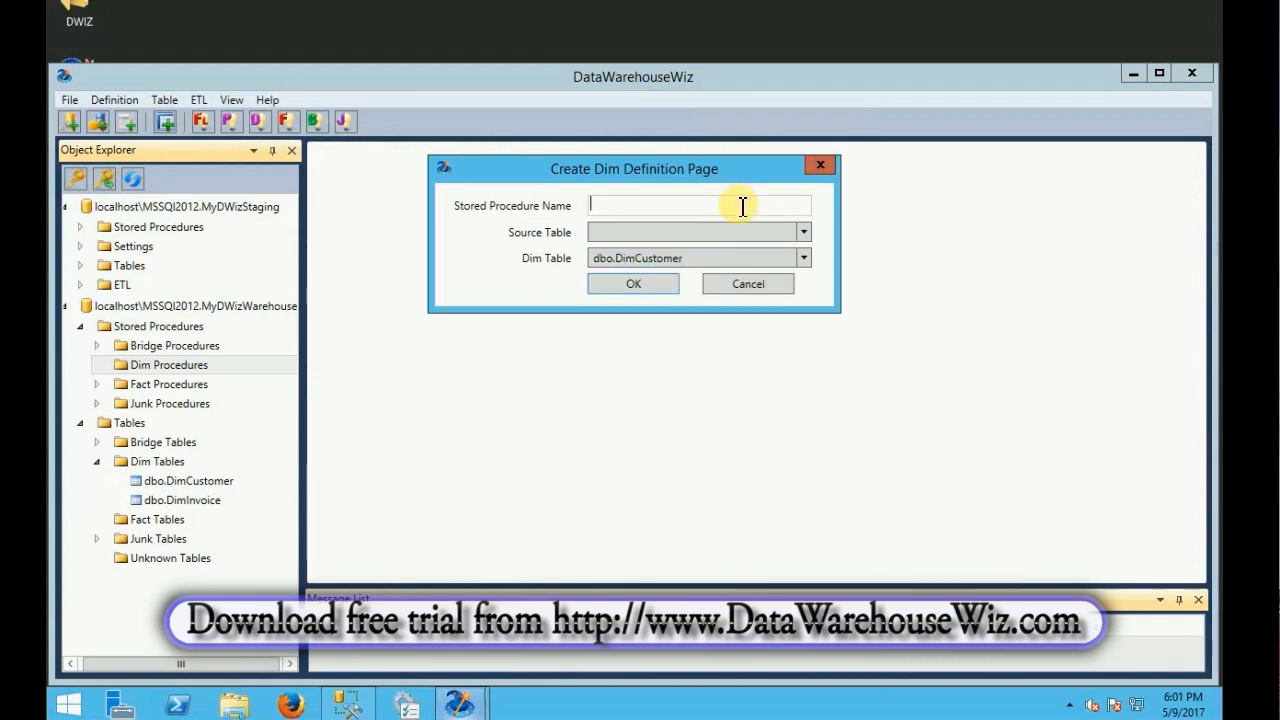
pyautogui.write('Di')
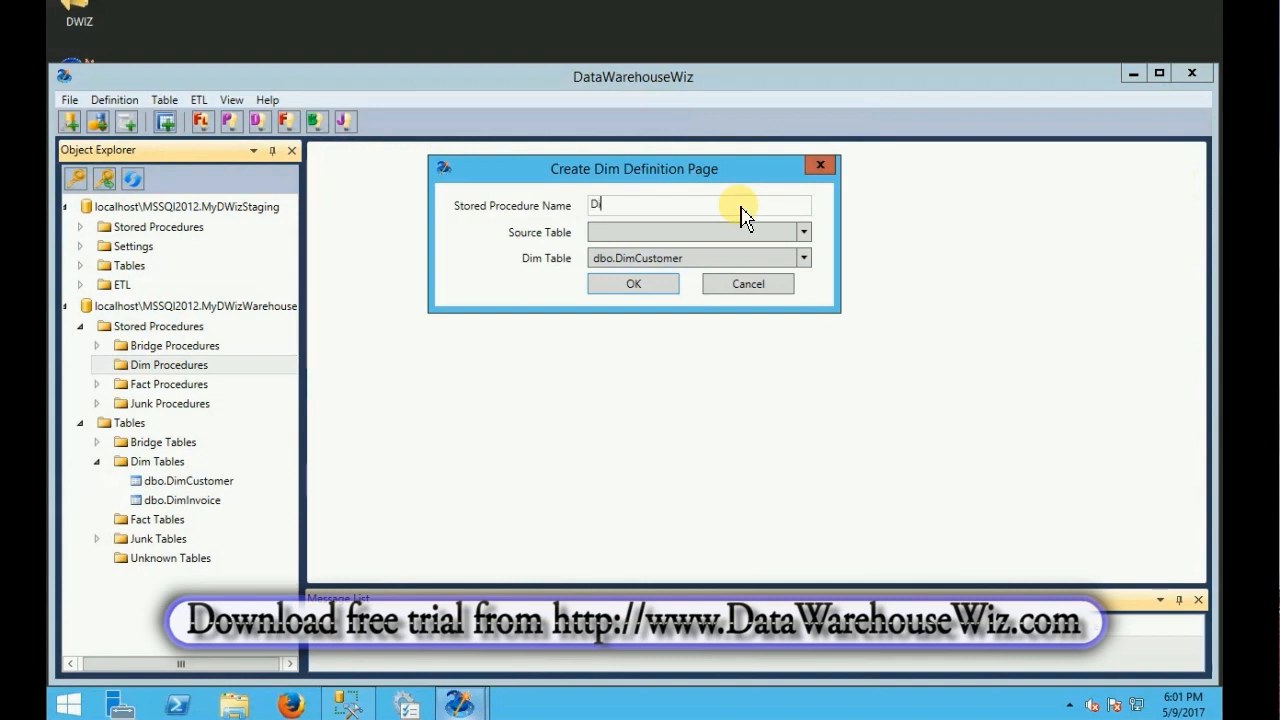
pyautogui.write('mCustomer_upd')
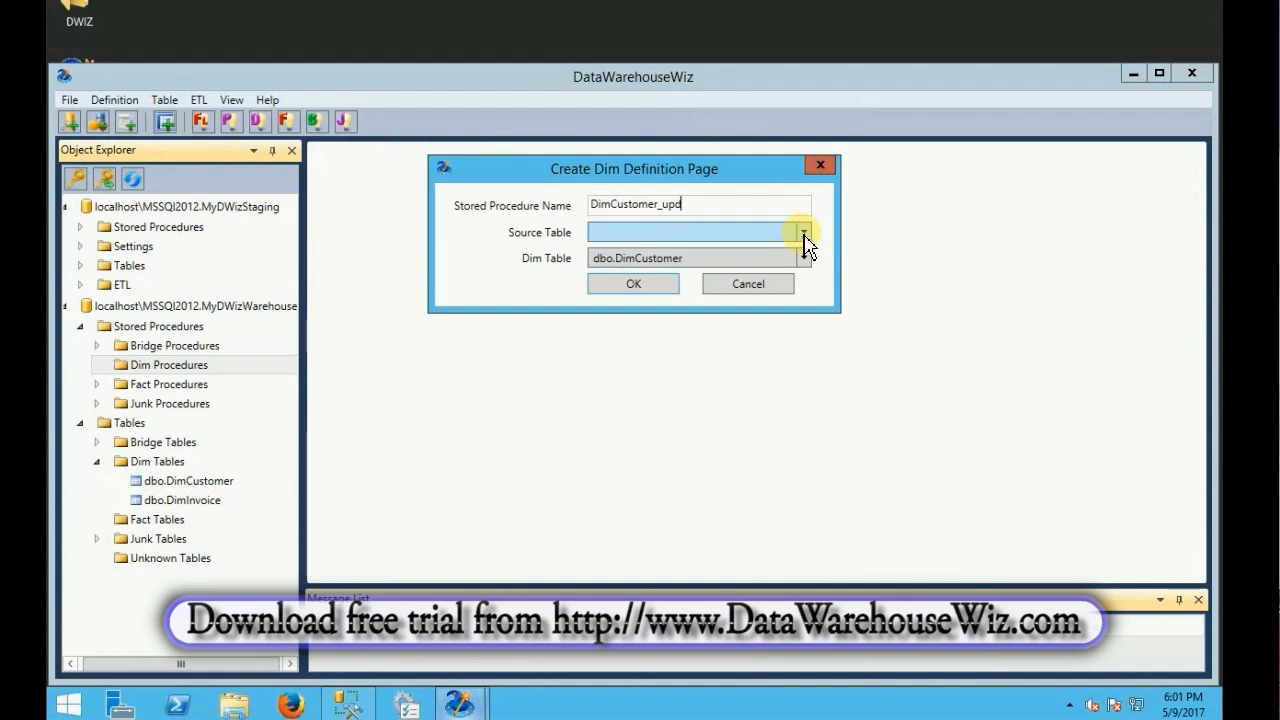
pyautogui.click(804, 235)
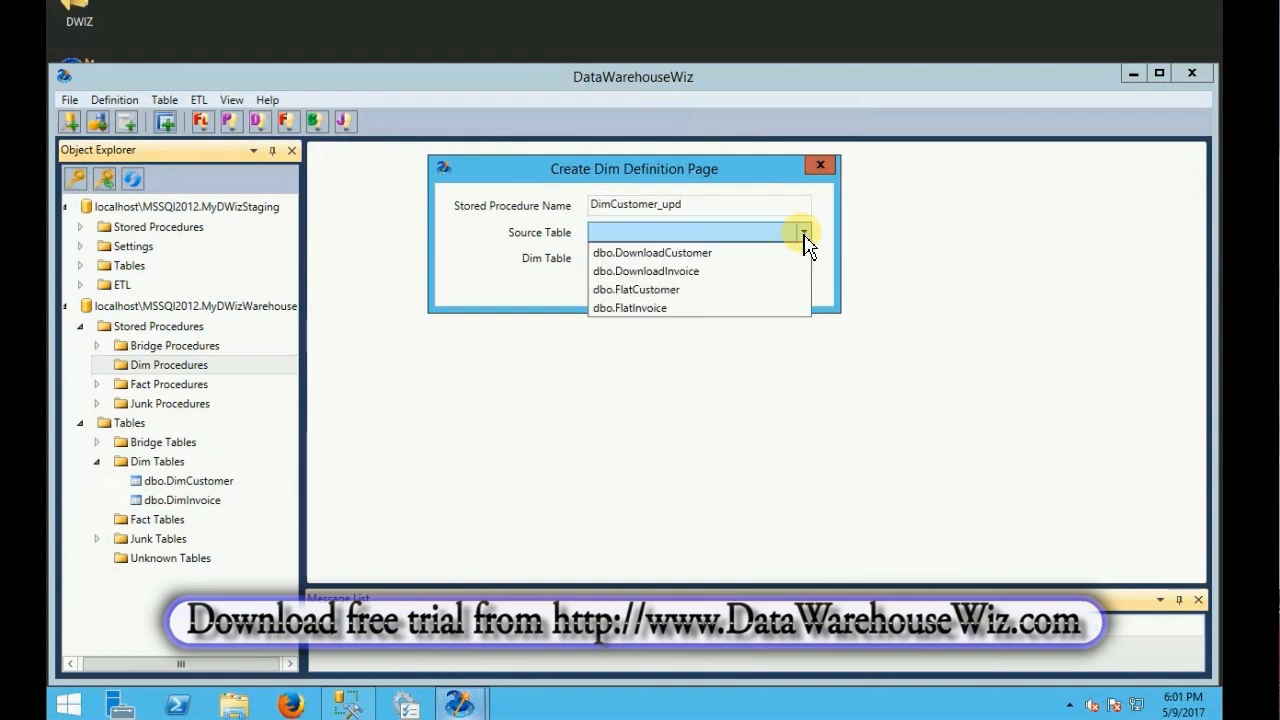
pyautogui.click(690, 290)
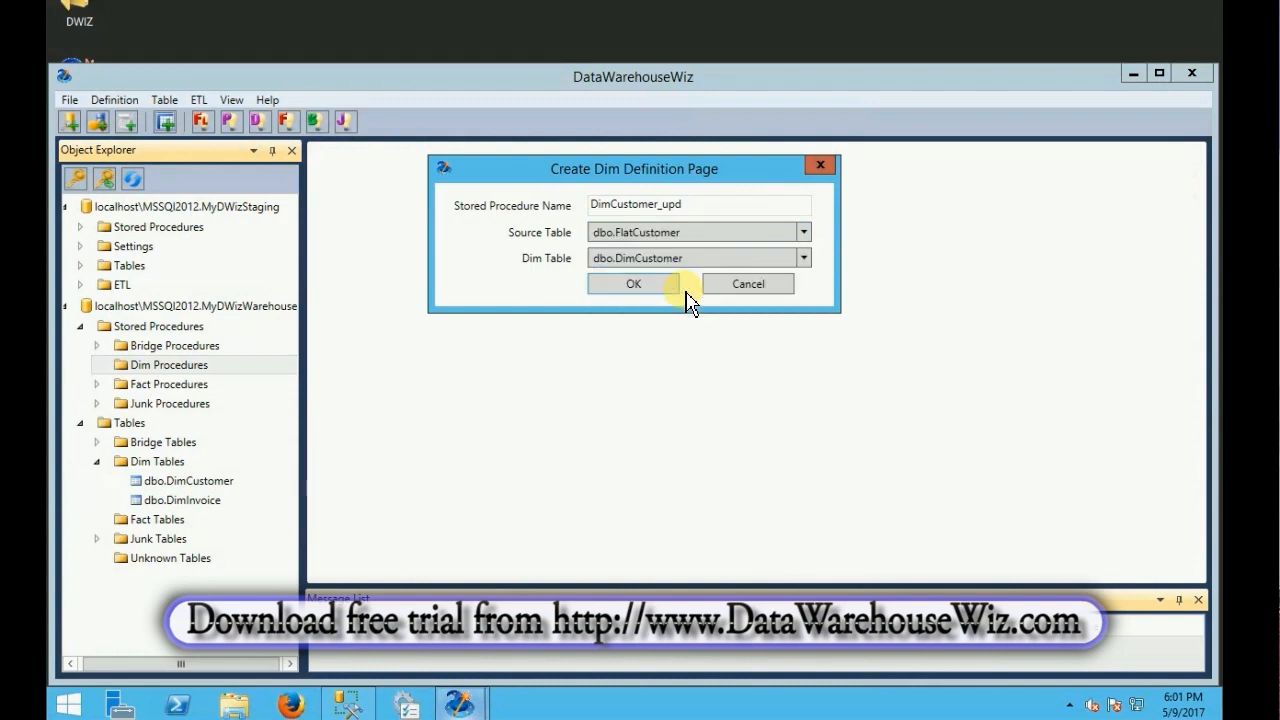
pyautogui.click(633, 284)
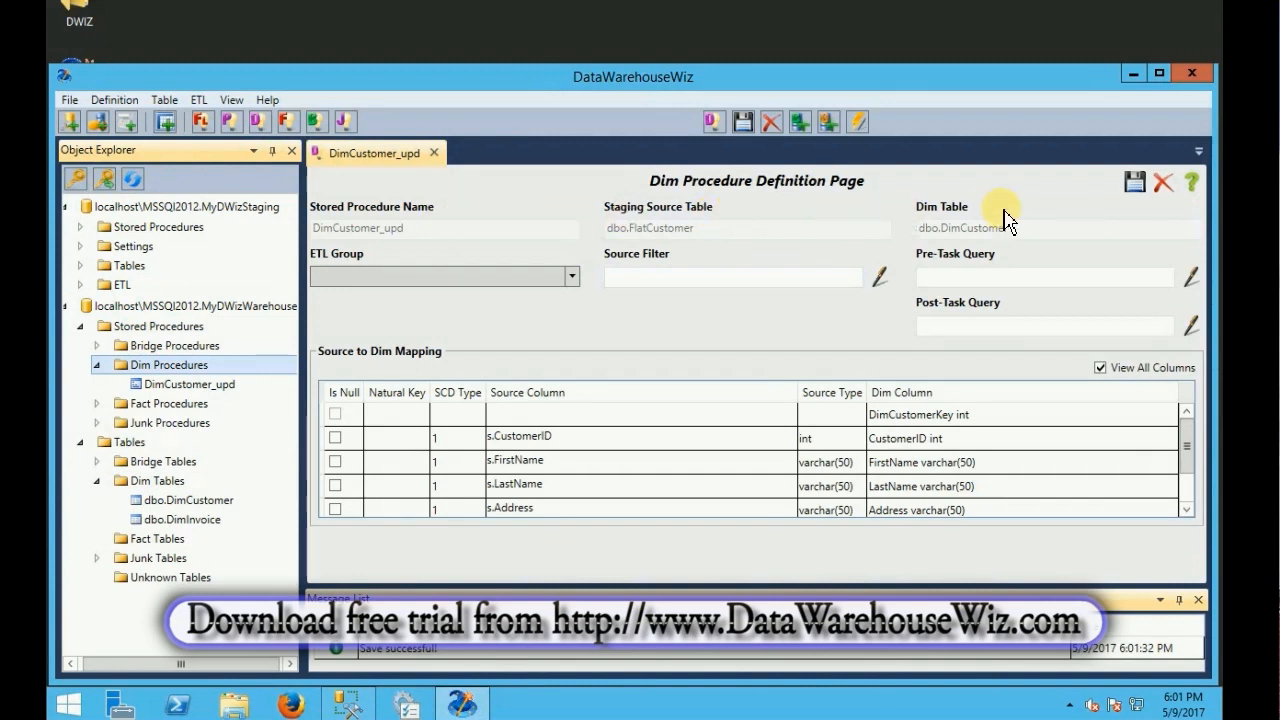
# Step: Assign the procedure to the ETL_Tutorial ETL group and set the natural key of s.CustomerID to 1
pyautogui.click(574, 278)
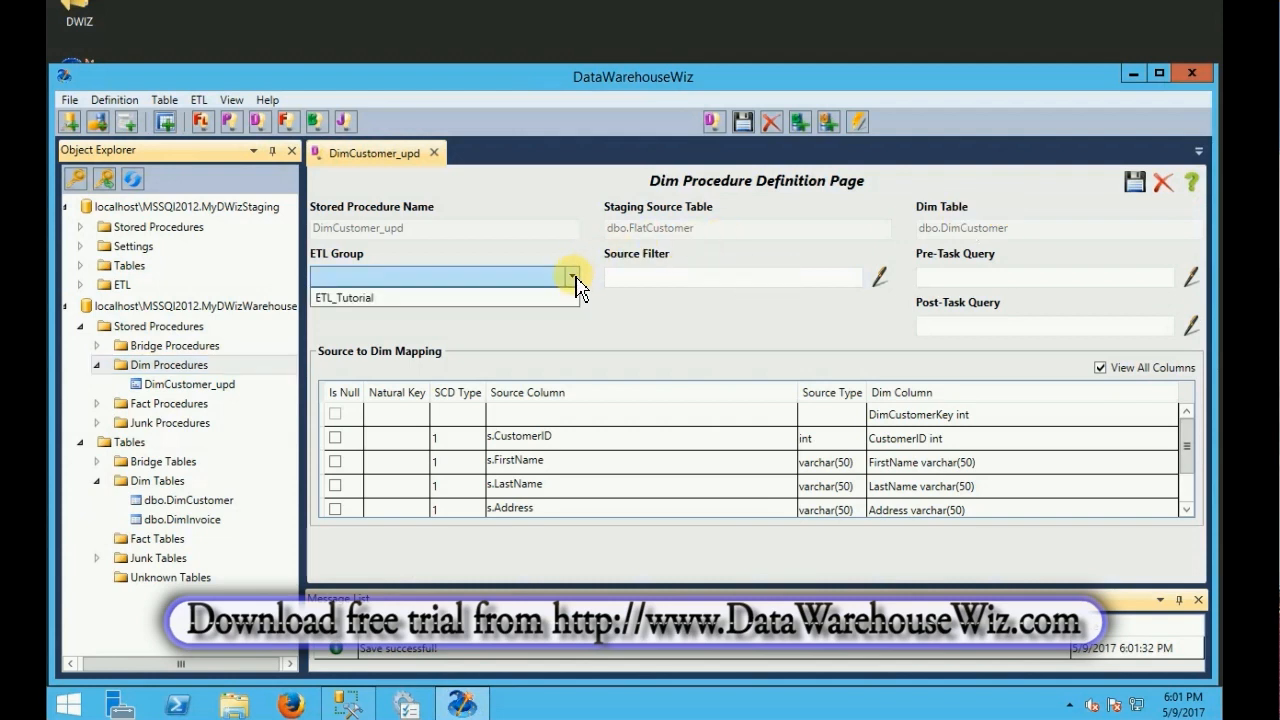
pyautogui.click(430, 298)
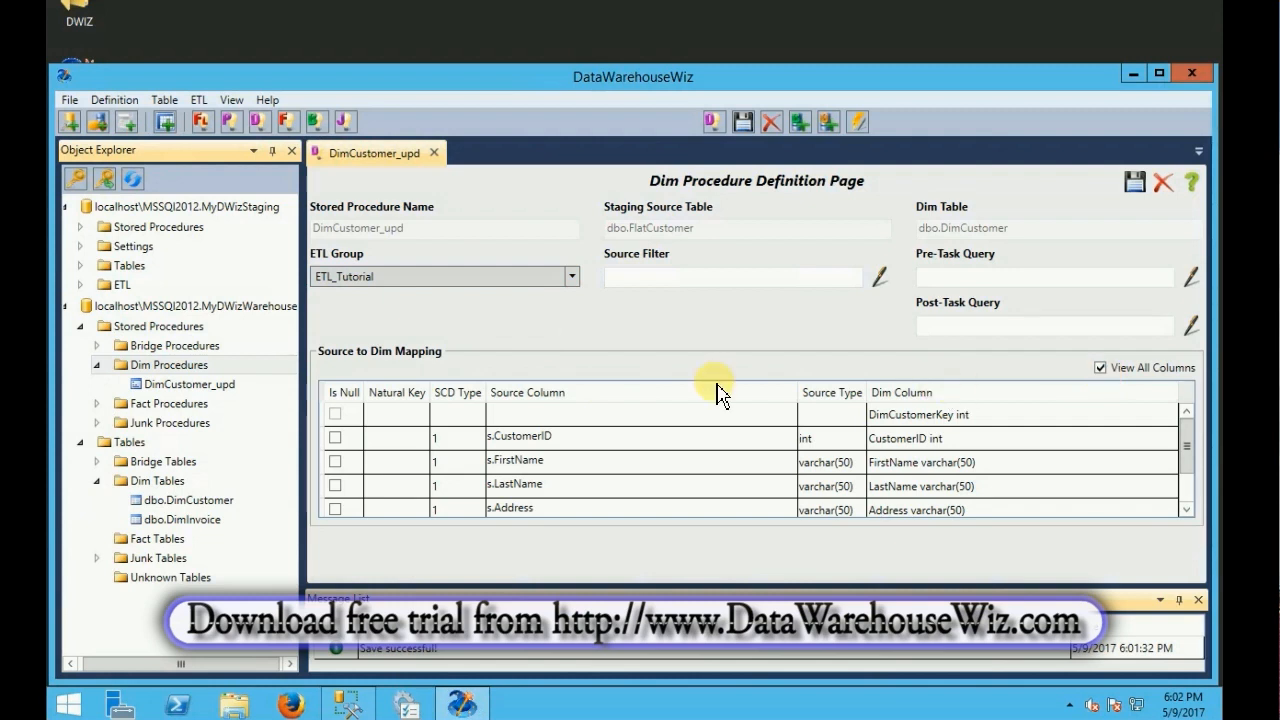
pyautogui.click(388, 448)
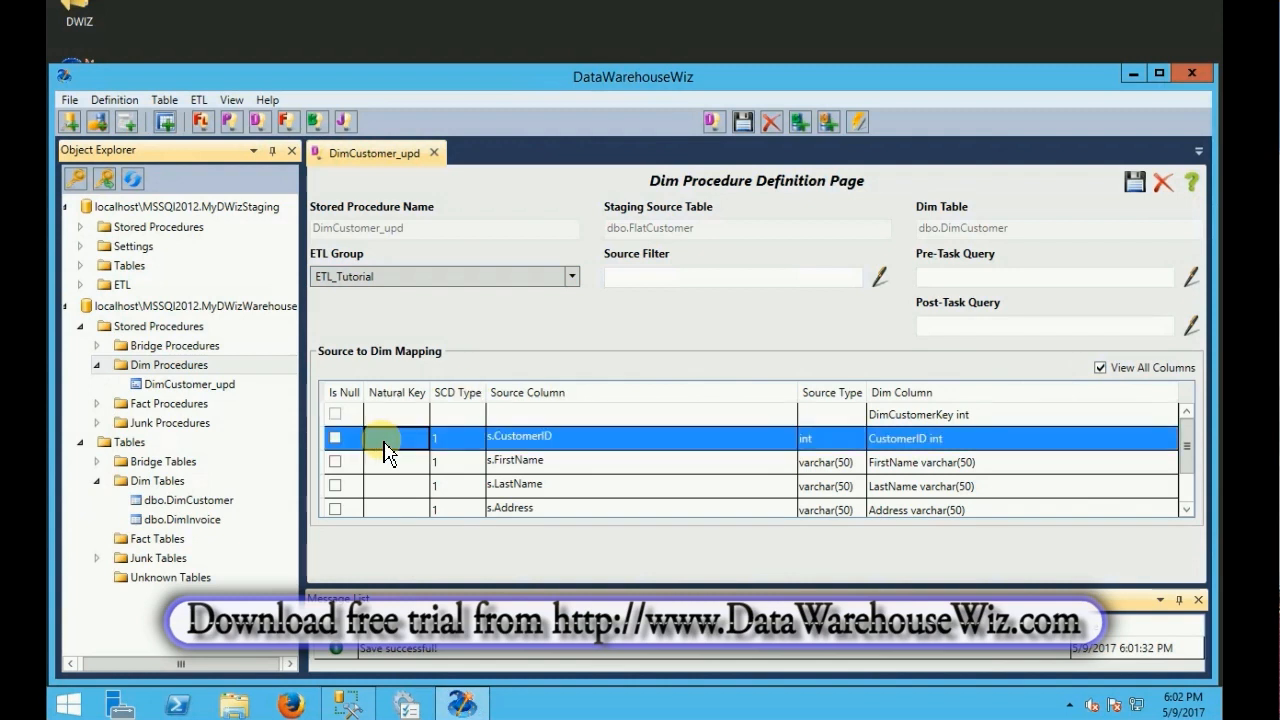
pyautogui.write('1')
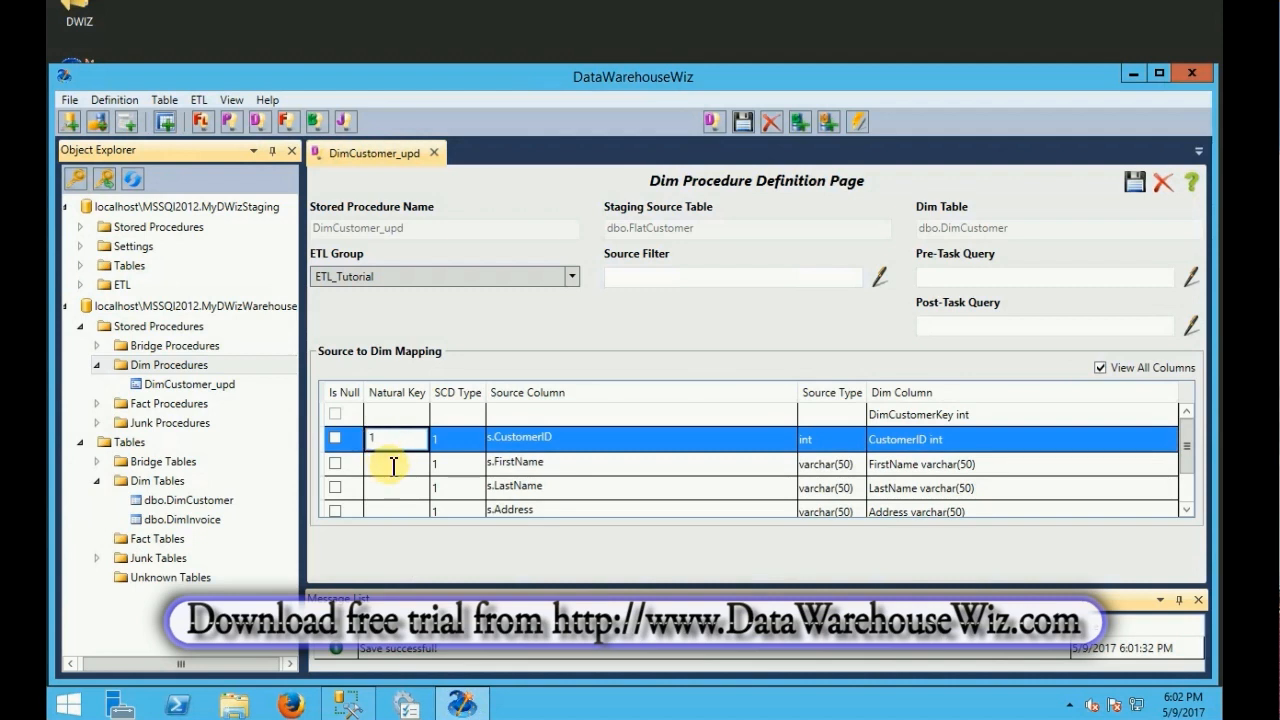
pyautogui.click(392, 467)
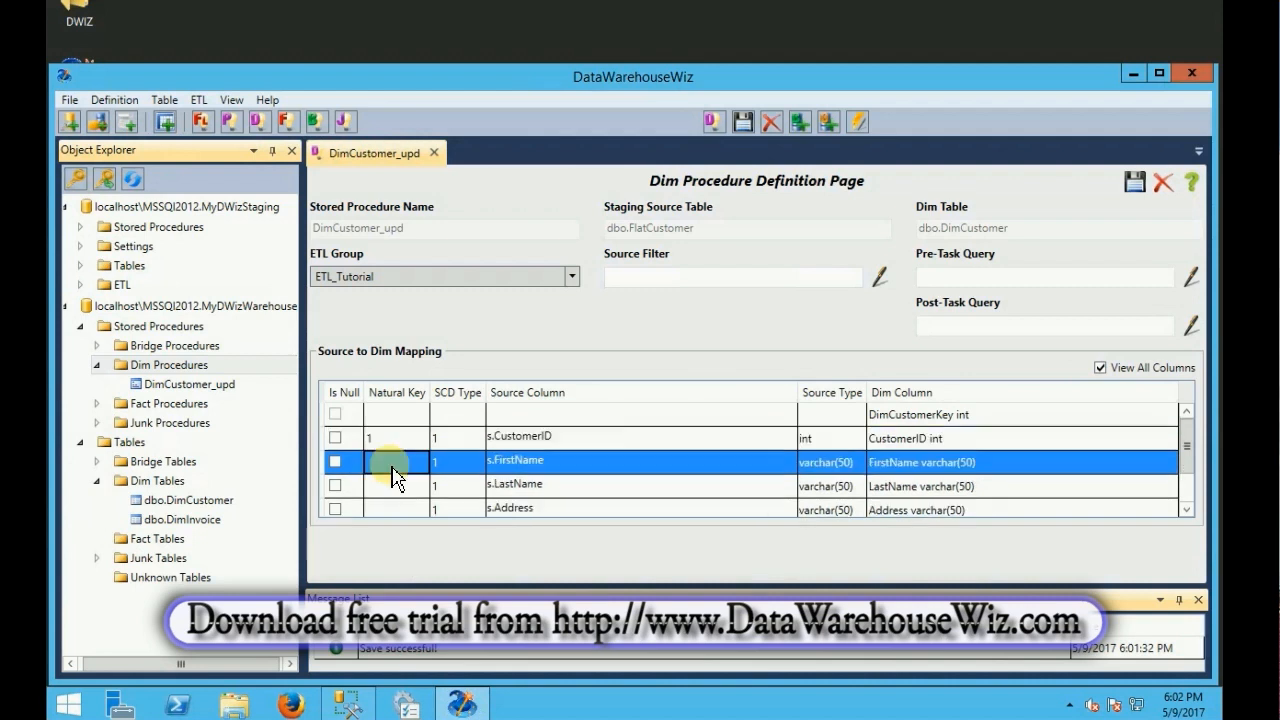
# Step: Review the source-to-dim mapping, checking the source columns, dim columns and SCD type of each row
pyautogui.click(390, 490)
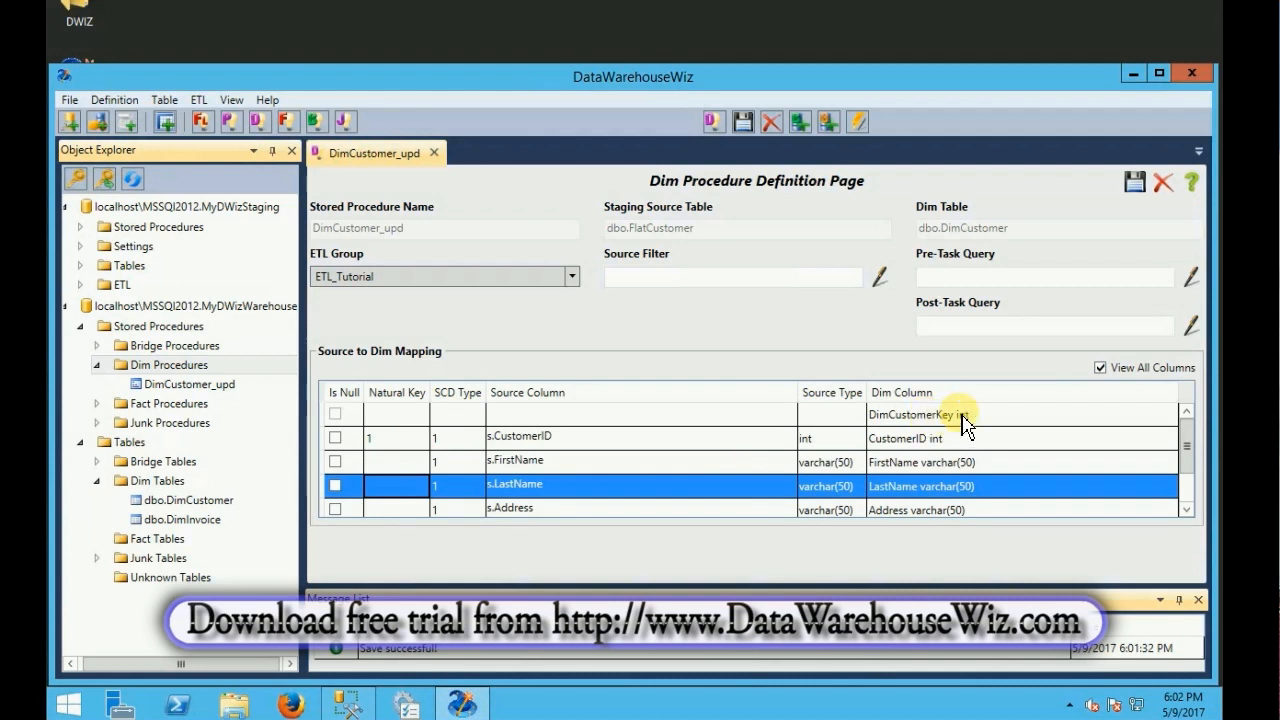
pyautogui.click(917, 416)
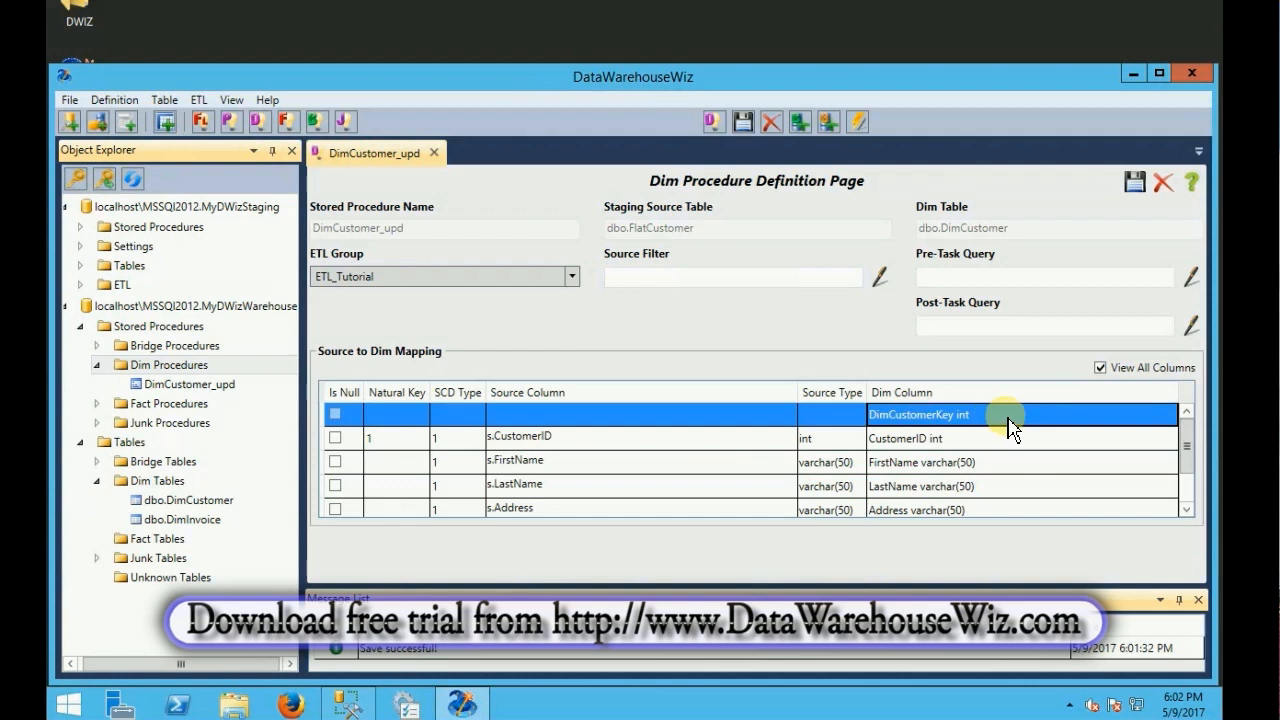
pyautogui.click(710, 440)
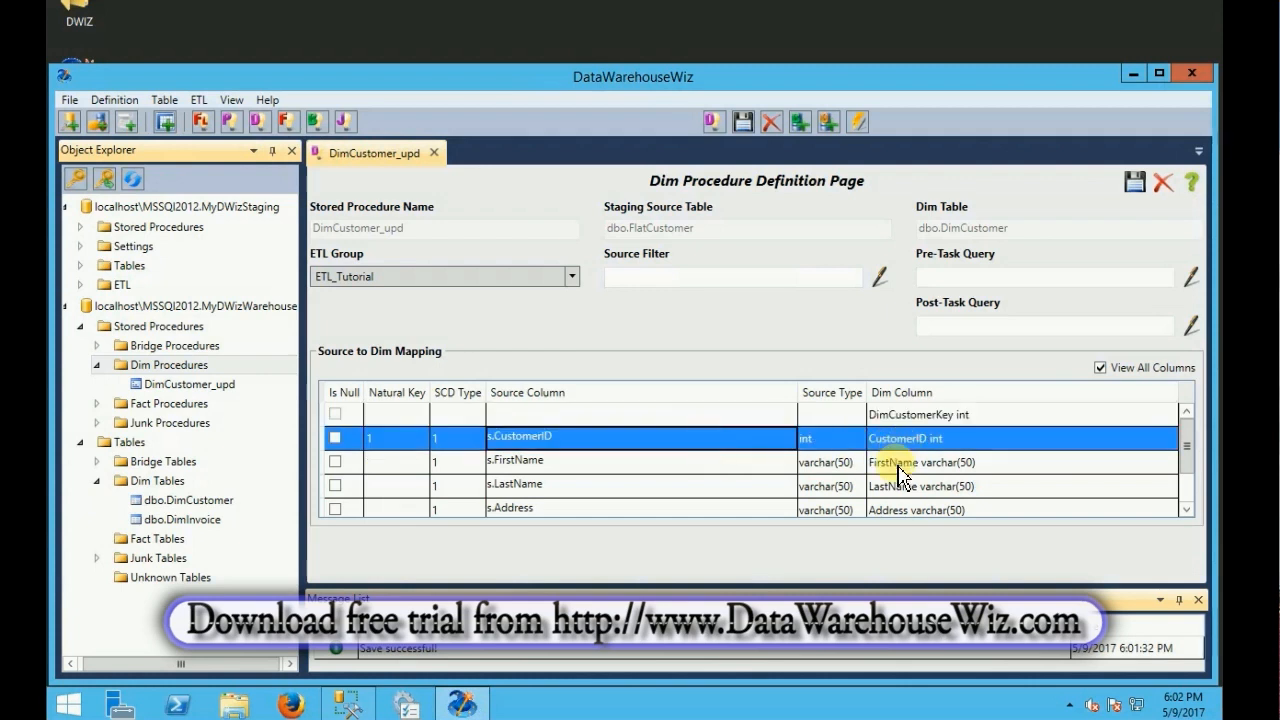
pyautogui.click(766, 468)
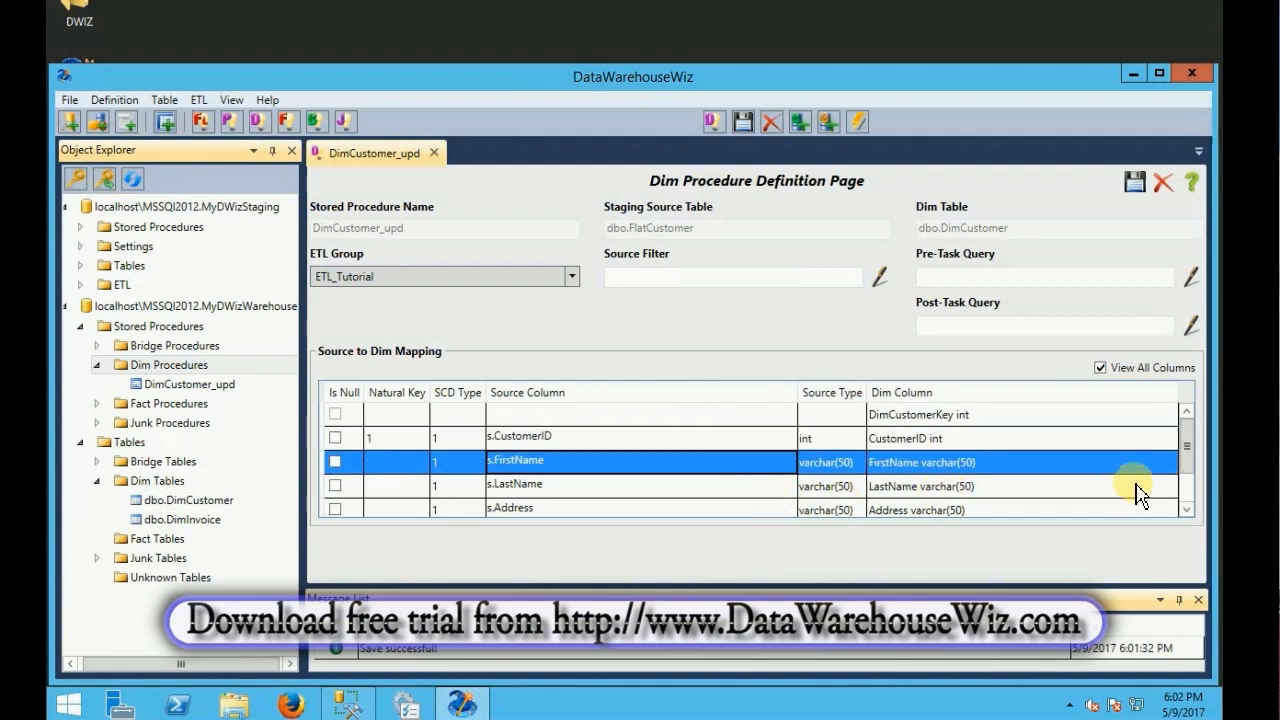
pyautogui.click(464, 443)
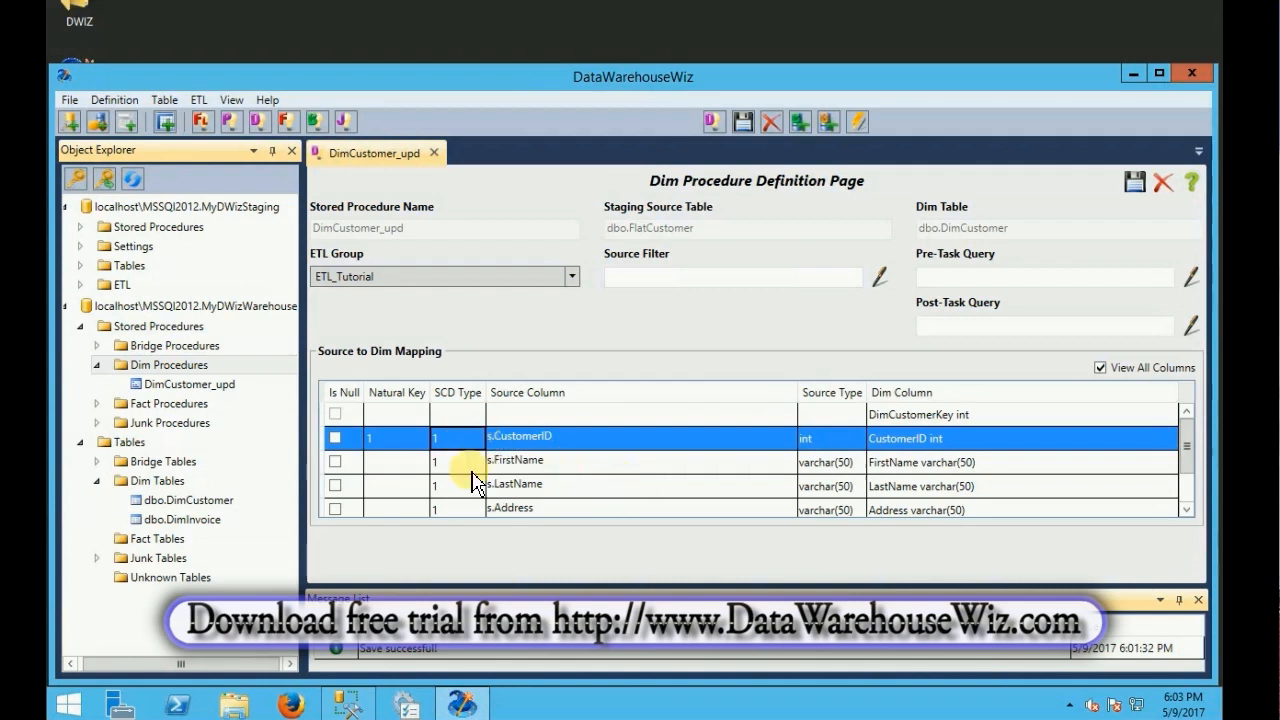
pyautogui.click(463, 470)
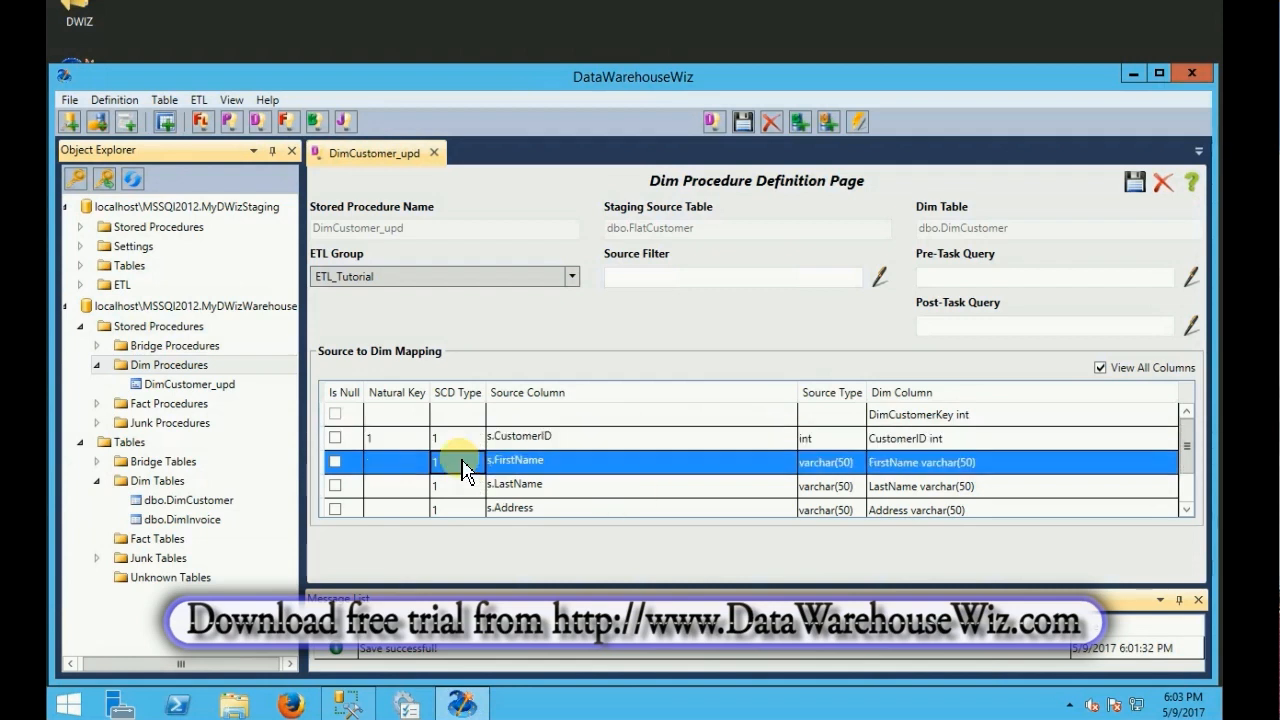
pyautogui.click(465, 490)
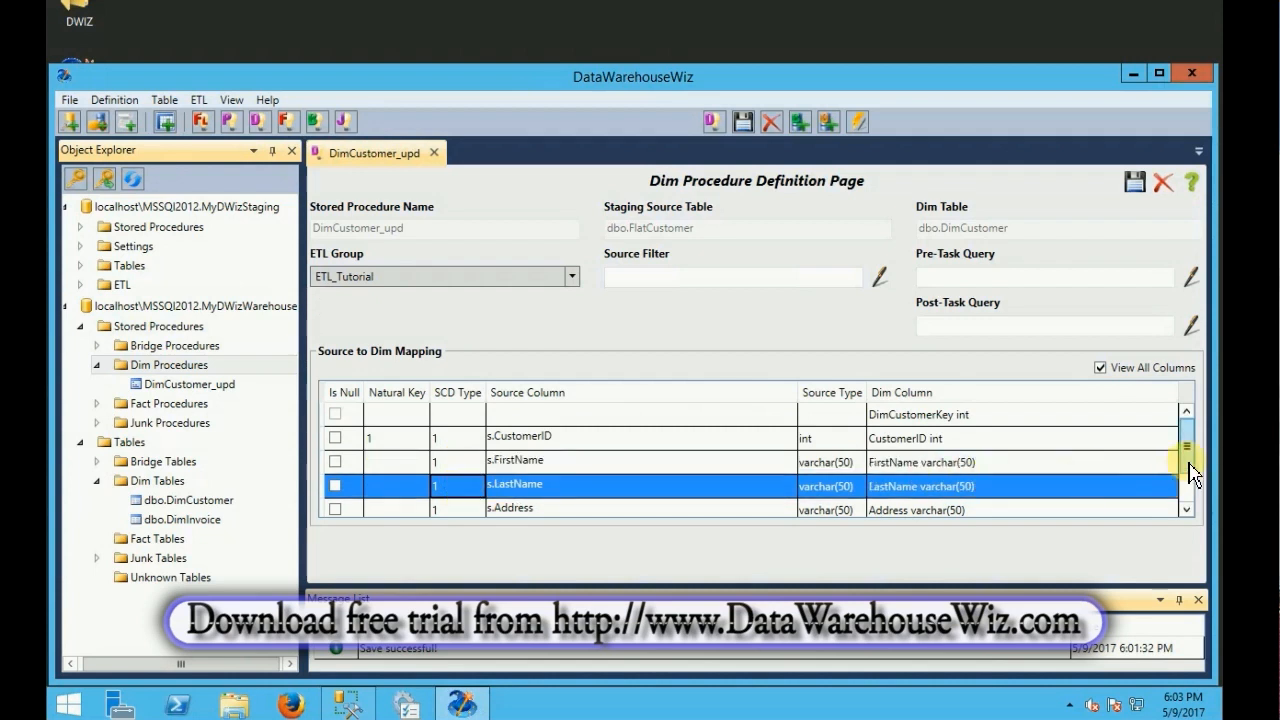
pyautogui.scroll(-2, 1189, 486)
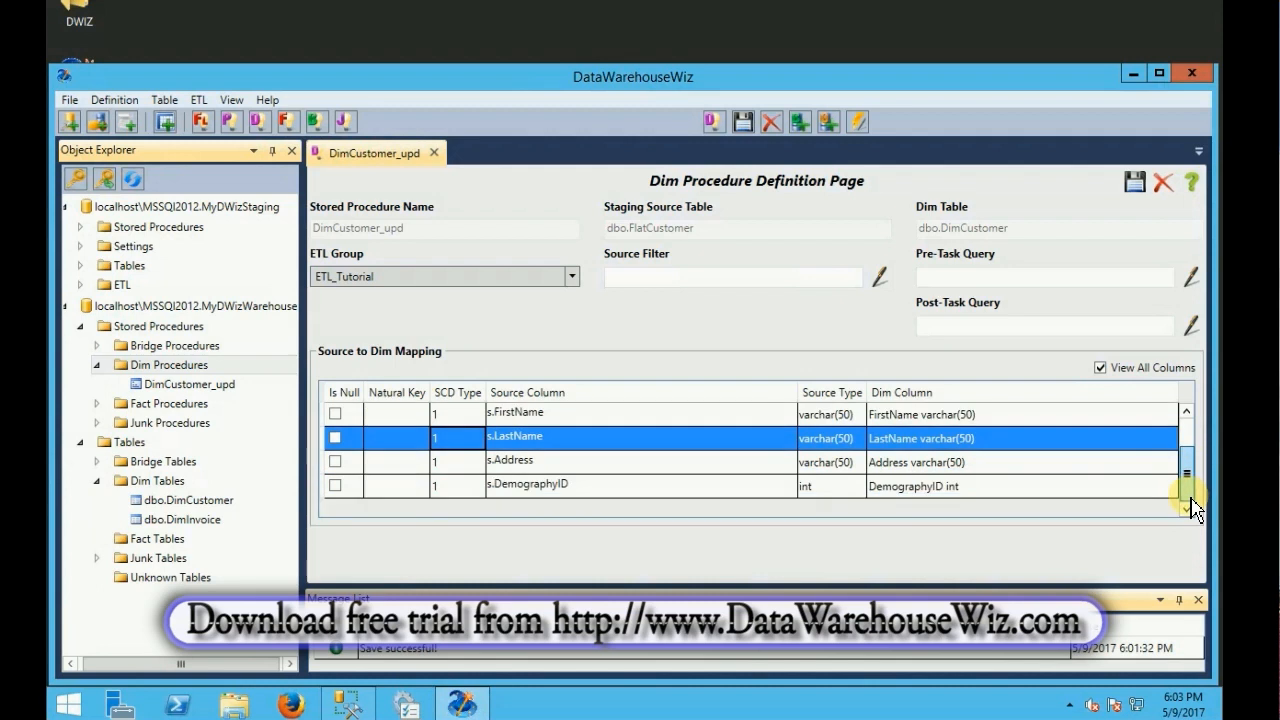
pyautogui.moveTo(1191, 499); pyautogui.dragTo(1191, 430)
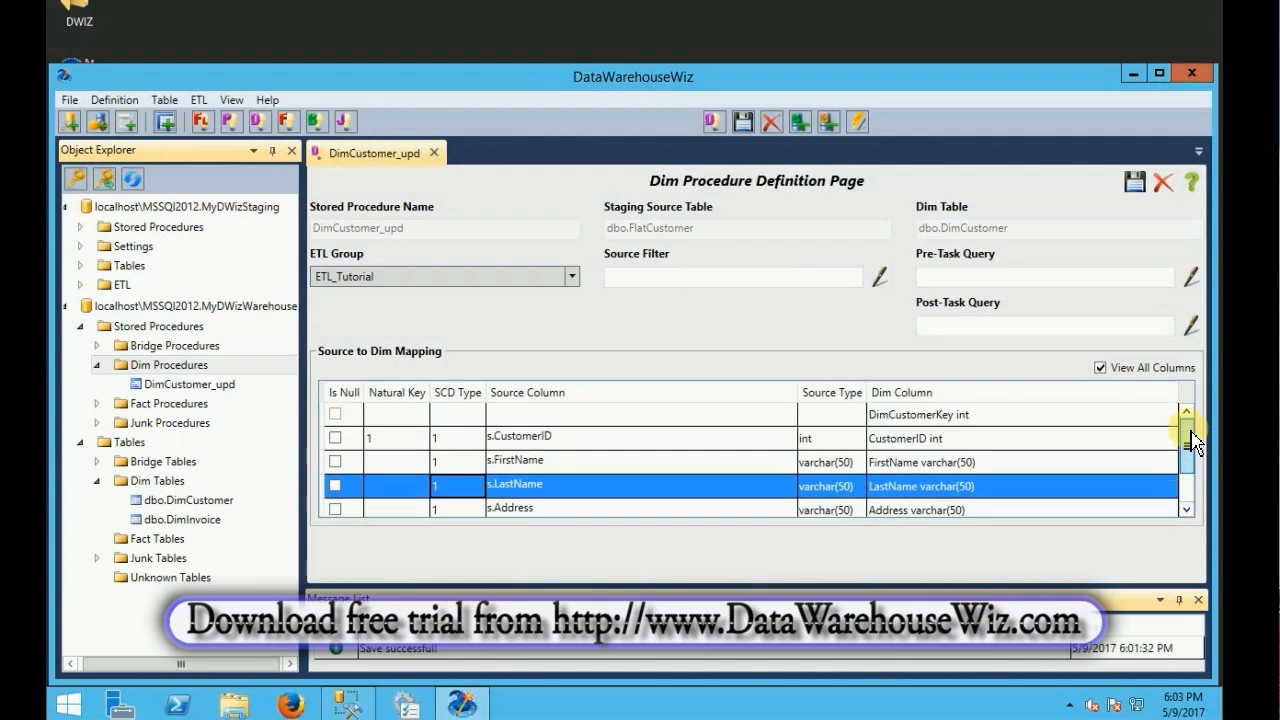
# Step: Save the dim procedure definition and generate the SQL script for DimCustomer_upd
pyautogui.click(1135, 184)
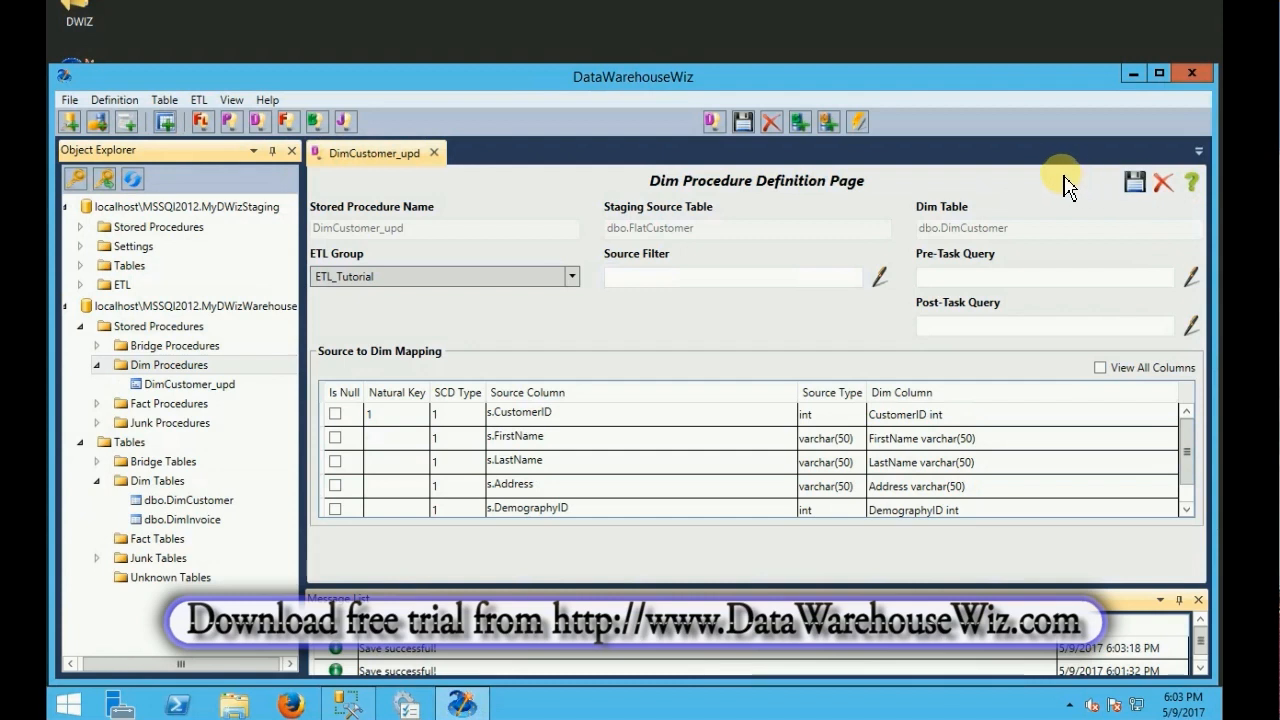
pyautogui.click(859, 130)
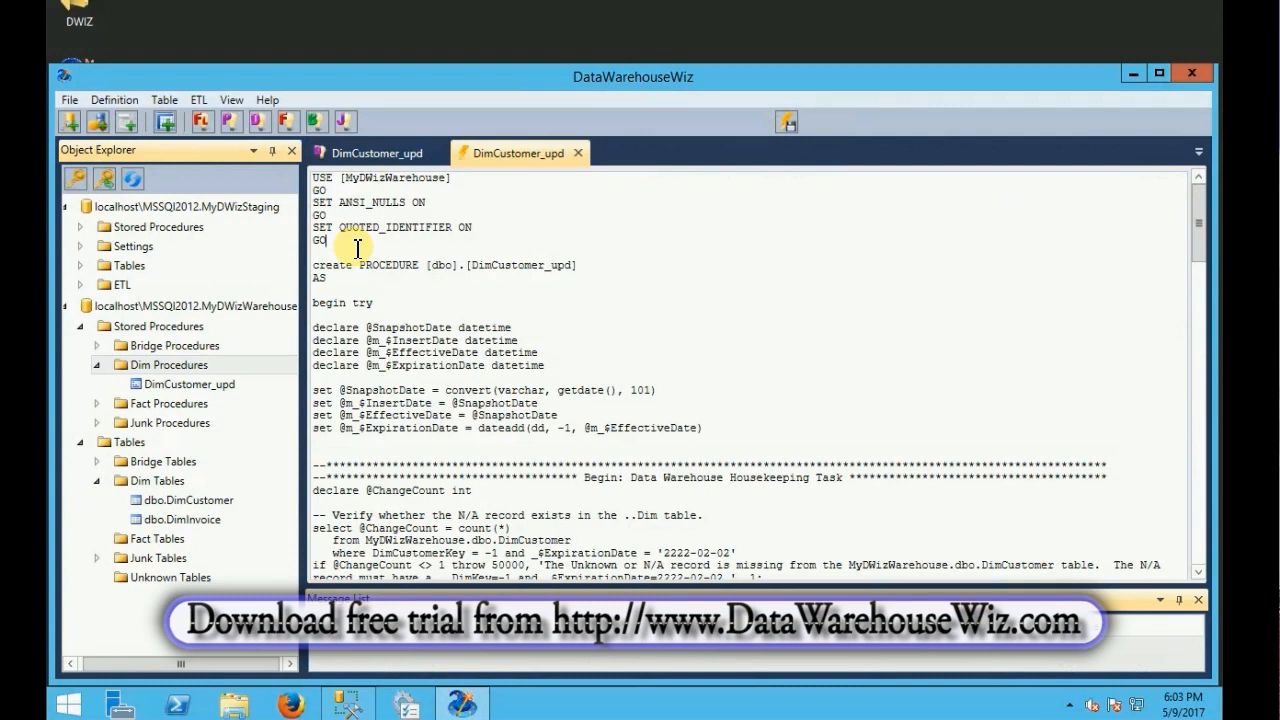
# Step: Read through the generated DimCustomer_upd script, including the housekeeping task and the check for rows to process, and return to its beginning
pyautogui.press('Down')
pyautogui.press('Down')
pyautogui.press('Down')
pyautogui.press('Down')
pyautogui.press('Down')
pyautogui.press('Down')
pyautogui.press('Down')
pyautogui.press('Down')
pyautogui.press('Down')
pyautogui.press('Down')
pyautogui.press('Down')
pyautogui.press('Down')
pyautogui.press('Down')
pyautogui.press('Down')
pyautogui.press('Down')
pyautogui.press('Down')
pyautogui.press('Down')
pyautogui.press('Down')
pyautogui.press('Down')
pyautogui.press('Down')
pyautogui.press('Down')
pyautogui.press('Down')
pyautogui.press('Down')
pyautogui.press('Down')
pyautogui.press('Down')
pyautogui.press('Down')
pyautogui.press('Down')
pyautogui.press('Down')
pyautogui.press('Down')
pyautogui.press('Down')
pyautogui.press('Down')
pyautogui.press('Down')
pyautogui.press('Down')
pyautogui.press('Down')
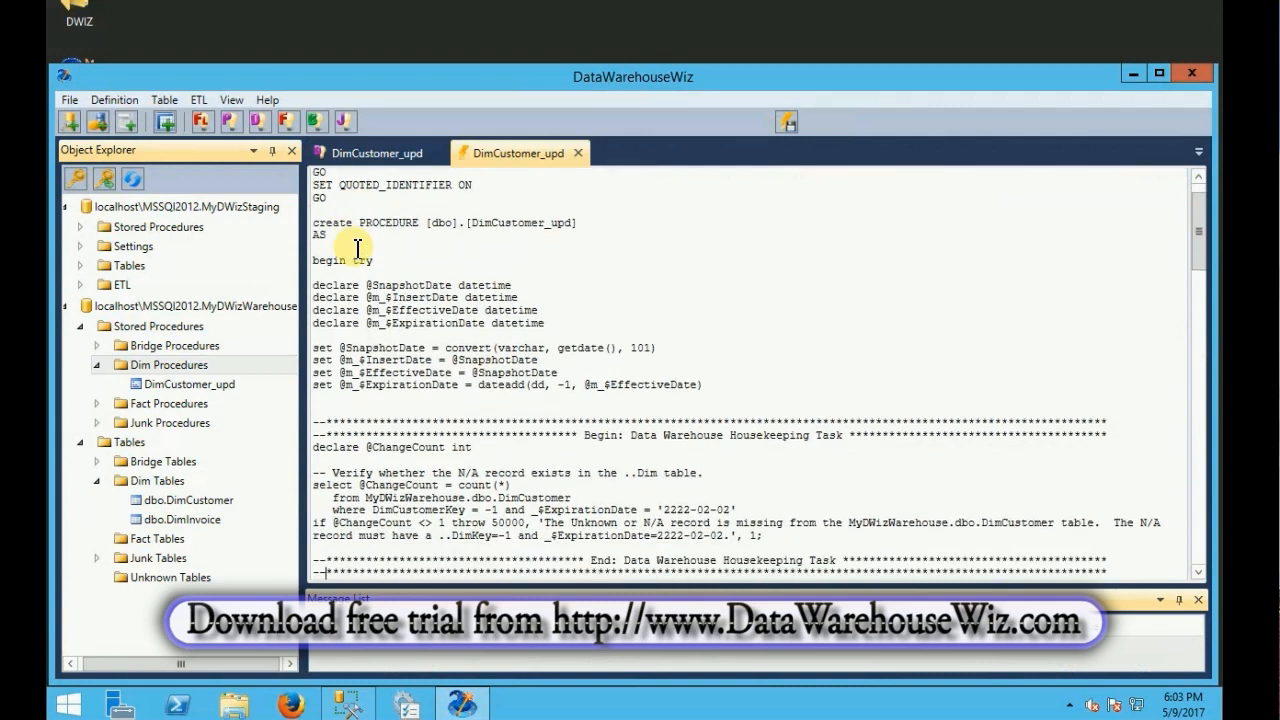
pyautogui.press('Down')
pyautogui.press('Down')
pyautogui.press('Down')
pyautogui.press('Down')
pyautogui.press('Down')
pyautogui.press('Down')
pyautogui.press('Down')
pyautogui.press('Down')
pyautogui.press('Down')
pyautogui.press('Down')
pyautogui.press('Down')
pyautogui.press('Down')
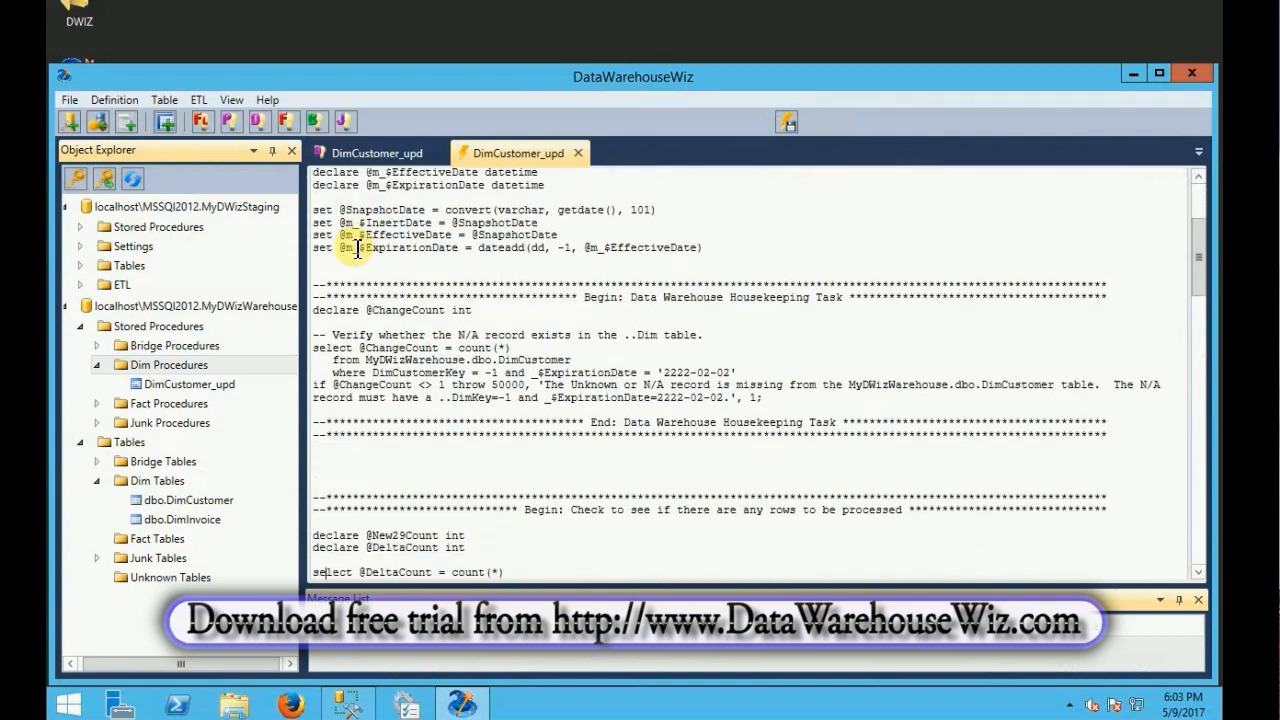
pyautogui.press('Down')
pyautogui.press('Down')
pyautogui.press('Down')
pyautogui.press('Down')
pyautogui.press('Down')
pyautogui.press('Up')
pyautogui.press('Up')
pyautogui.press('Up')
pyautogui.press('Up')
pyautogui.press('Up')
pyautogui.press('Up')
pyautogui.press('Up')
pyautogui.press('Up')
pyautogui.press('Up')
pyautogui.press('Up')
pyautogui.press('Up')
pyautogui.press('Up')
pyautogui.press('Up')
pyautogui.press('Up')
pyautogui.press('Up')
pyautogui.press('Up')
pyautogui.press('Up')
pyautogui.press('Up')
pyautogui.press('Up')
pyautogui.press('Up')
pyautogui.press('Up')
pyautogui.press('Up')
pyautogui.press('Up')
pyautogui.press('Up')
pyautogui.press('Up')
pyautogui.press('Up')
pyautogui.press('Up')
pyautogui.press('Up')
pyautogui.press('Up')
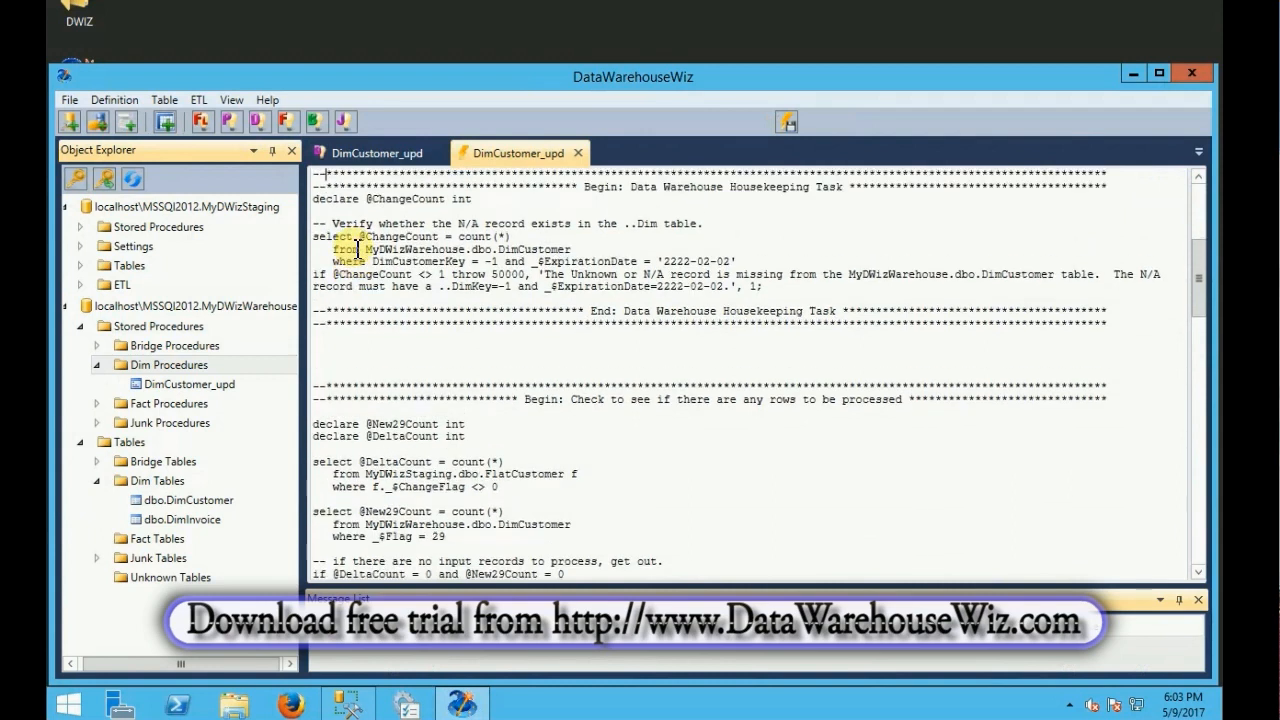
pyautogui.press('Up')
pyautogui.press('Up')
pyautogui.press('Up')
pyautogui.press('Up')
pyautogui.press('Up')
pyautogui.press('Up')
pyautogui.press('Up')
pyautogui.press('Up')
pyautogui.press('Up')
pyautogui.press('Up')
pyautogui.press('Up')
pyautogui.press('Up')
pyautogui.press('Up')
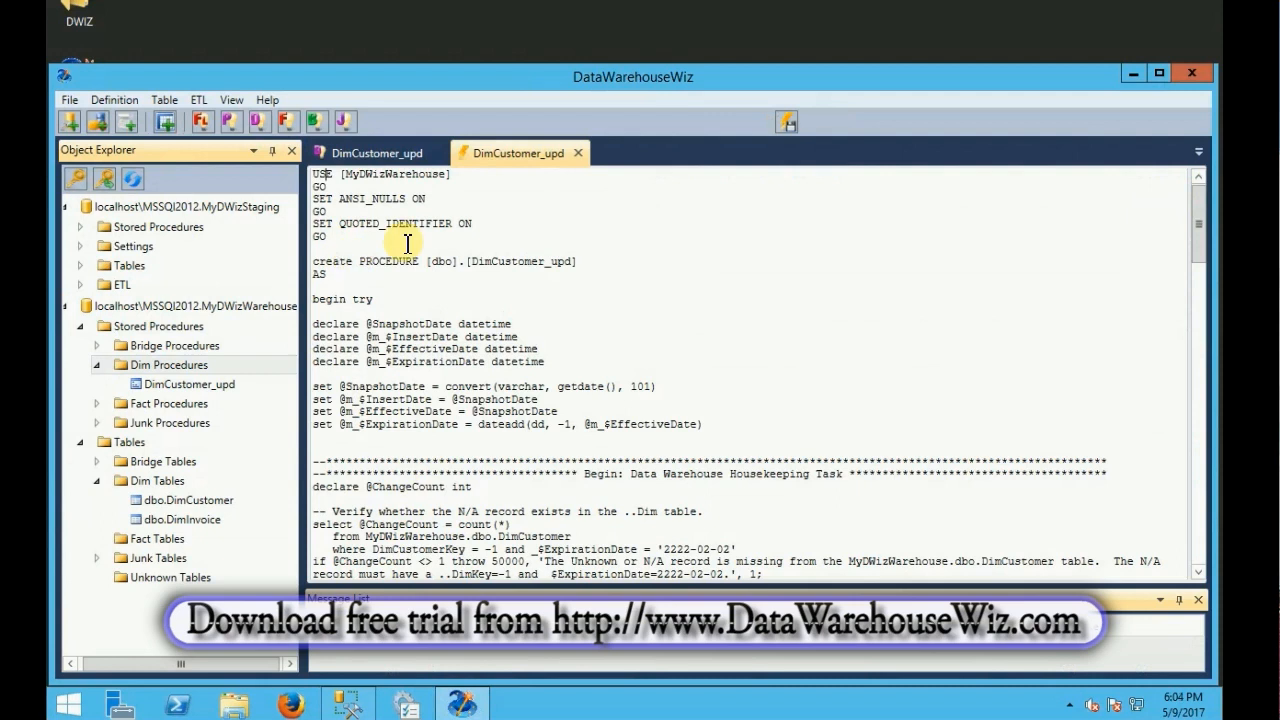
# Step: Save the generated script as a stored procedure in the warehouse database and return to the DimCustomer_upd definition page
pyautogui.click(788, 124)
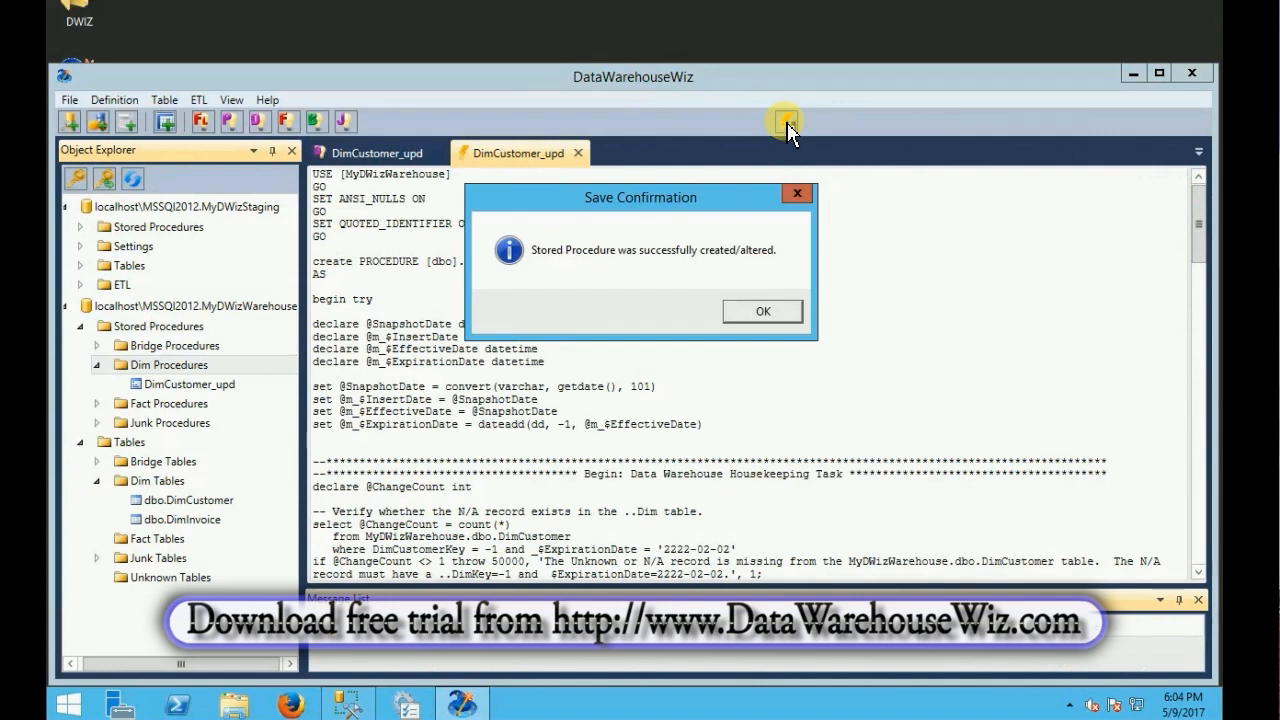
pyautogui.click(763, 312)
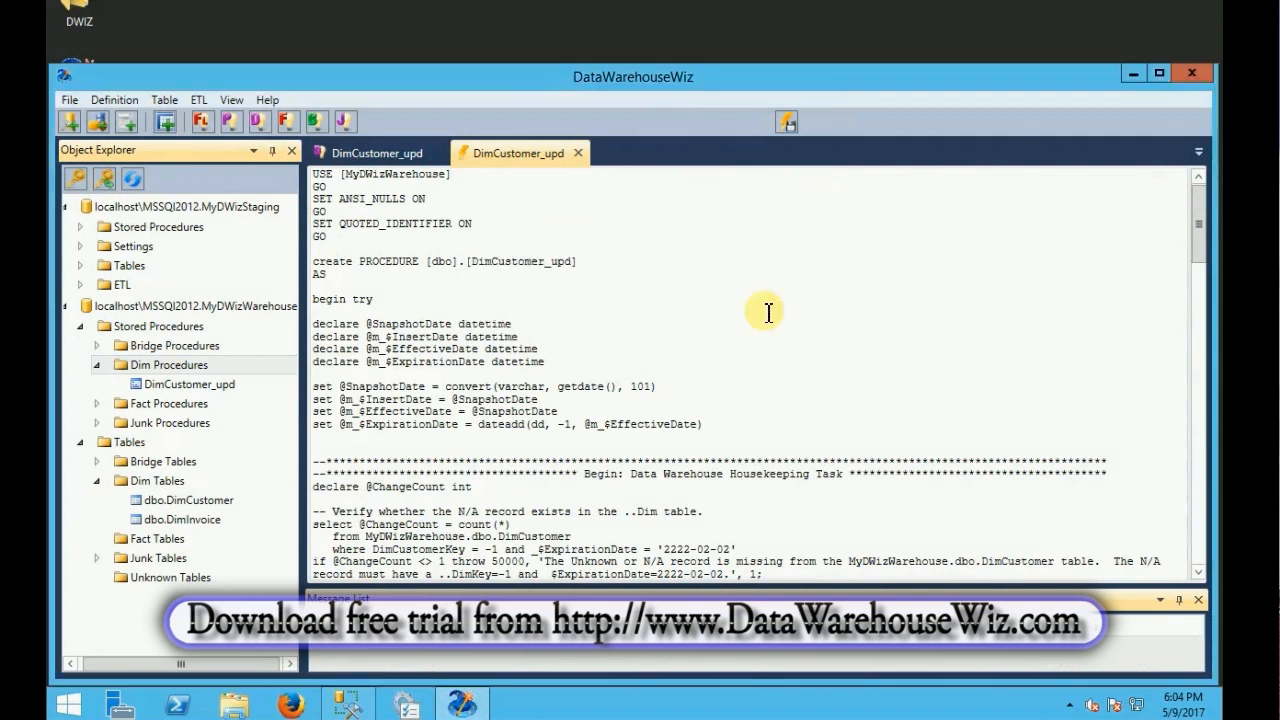
pyautogui.click(378, 160)
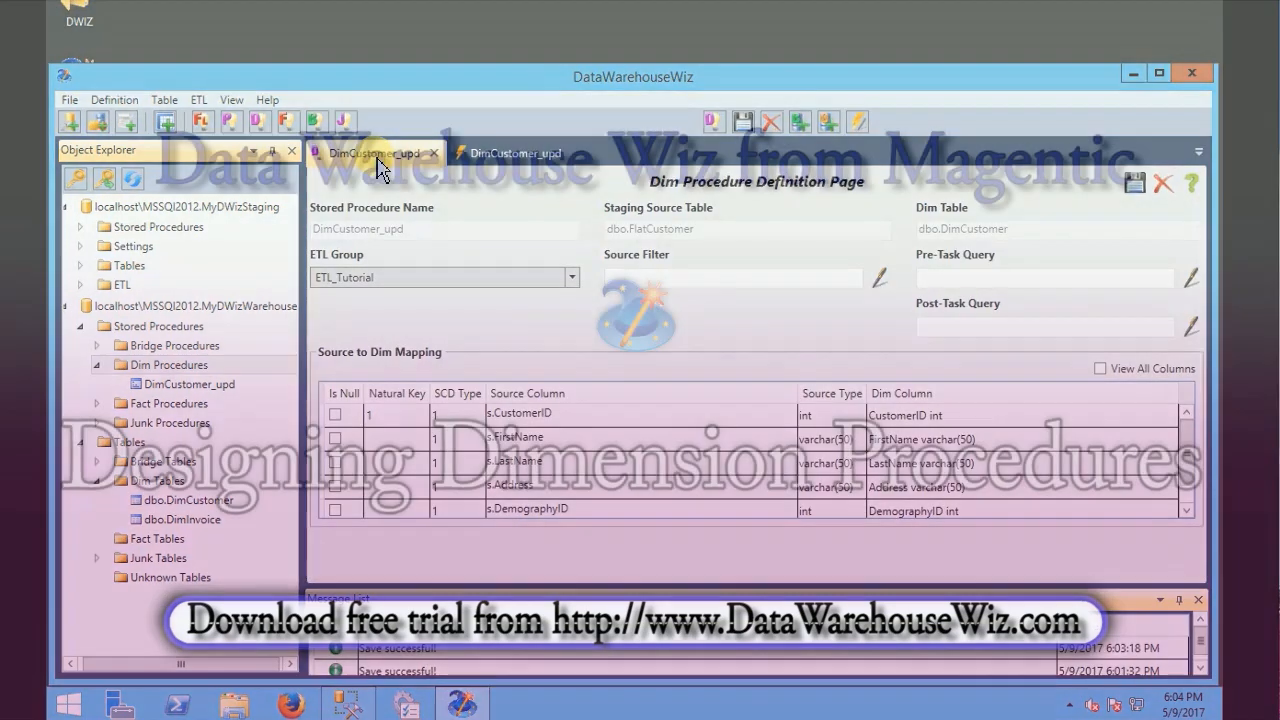